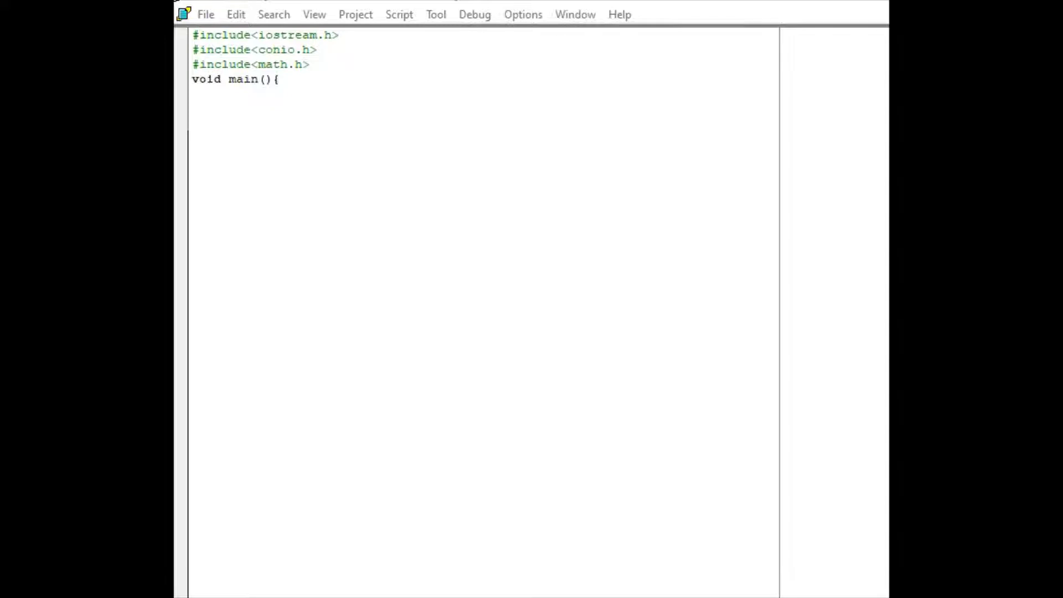
Declare 'int max=-1;', 'int n;' and 'int k;' on separate lines inside main
key(Return)
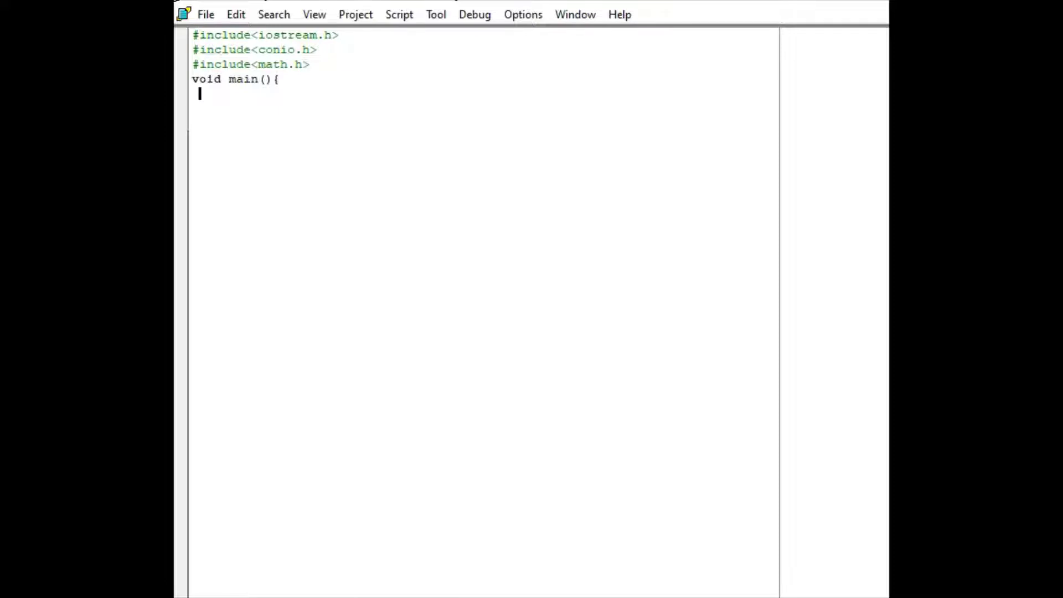
text(int m)
text(ax=-1)
text(;)
key(Return)
text(int )
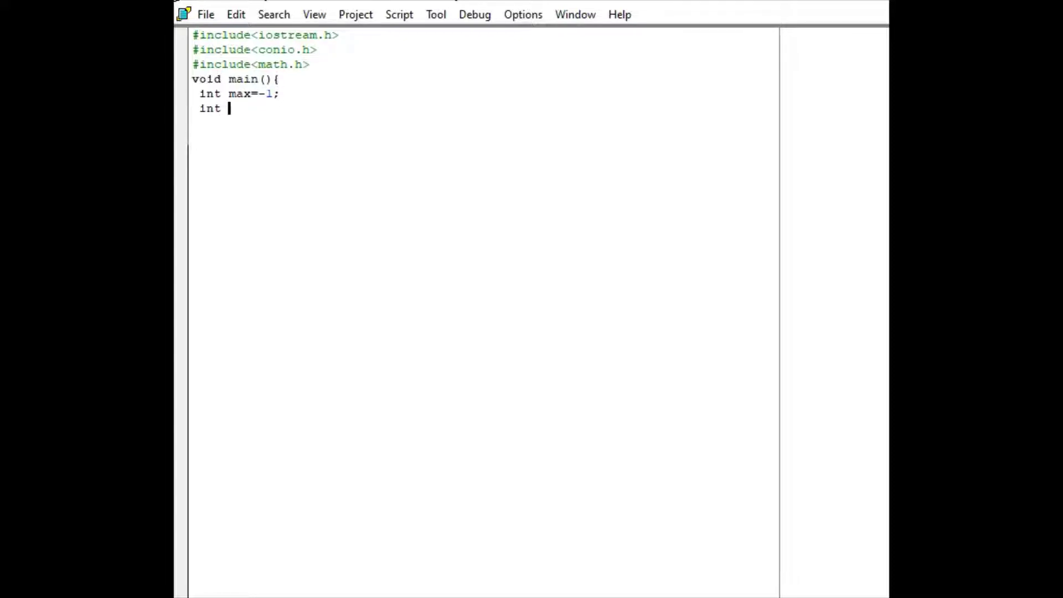
text(n;)
key(Return)
text(in)
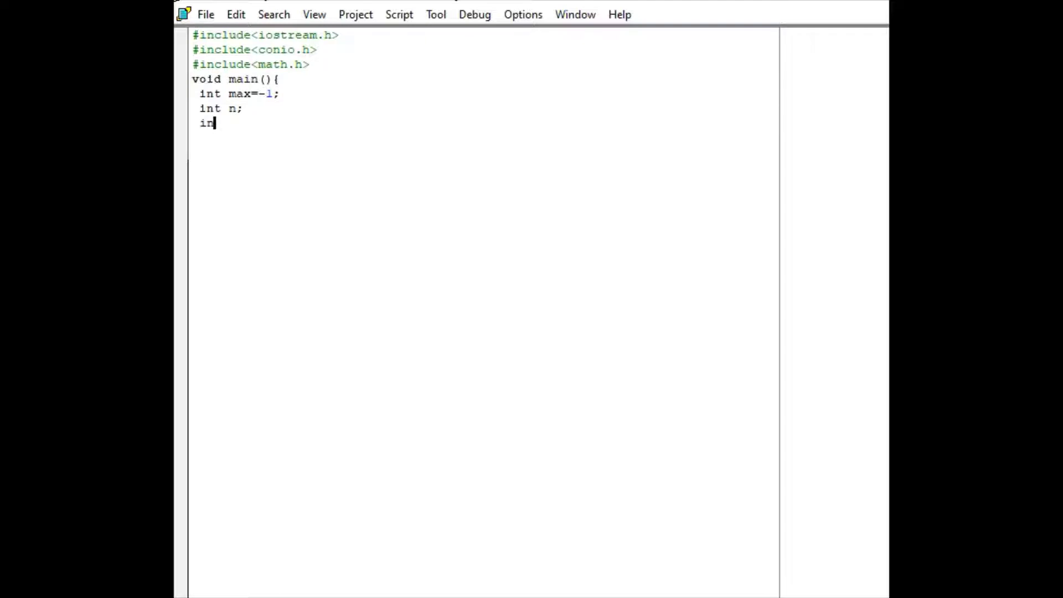
text(t k)
text(;)
key(Return)
text(cout)
text(<<"to)
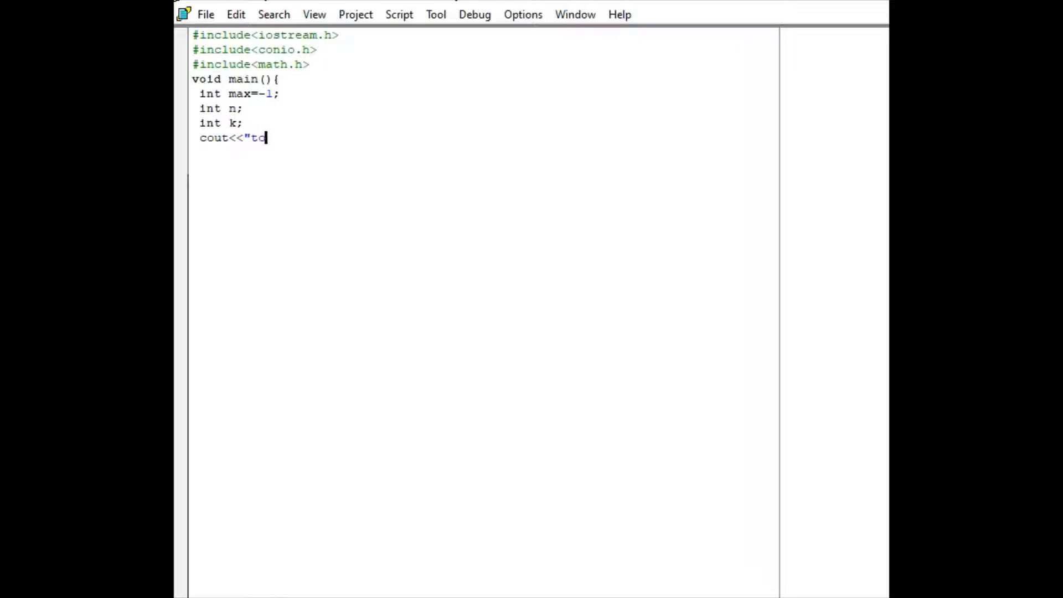
text(ta)
text(l num)
text(ber)
Write cout<<"total numbe";cin>>n; to prompt for the count and read it into n
key(BackSpace)
text(")
text(;)
text(cin>)
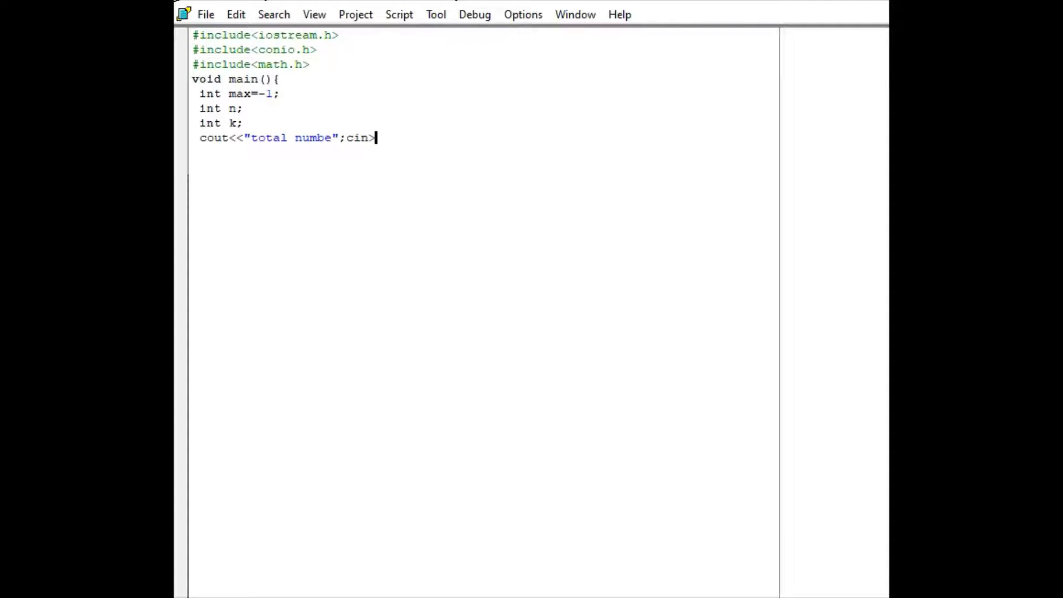
text(>n;)
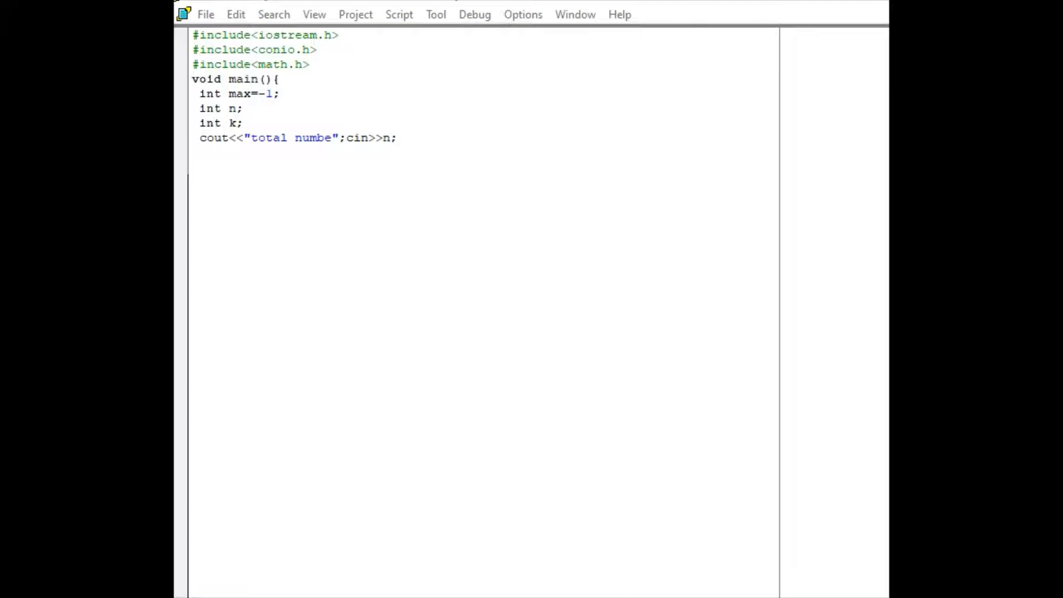
key(Return)
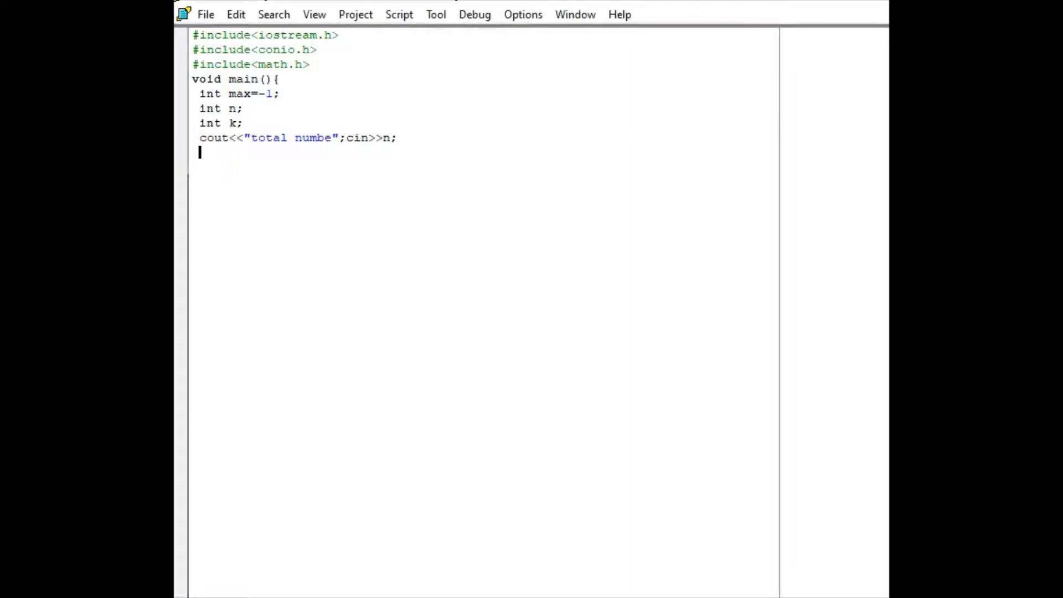
text(for)
text((int )
text(i)
text(=1; i<)
text(=n; )
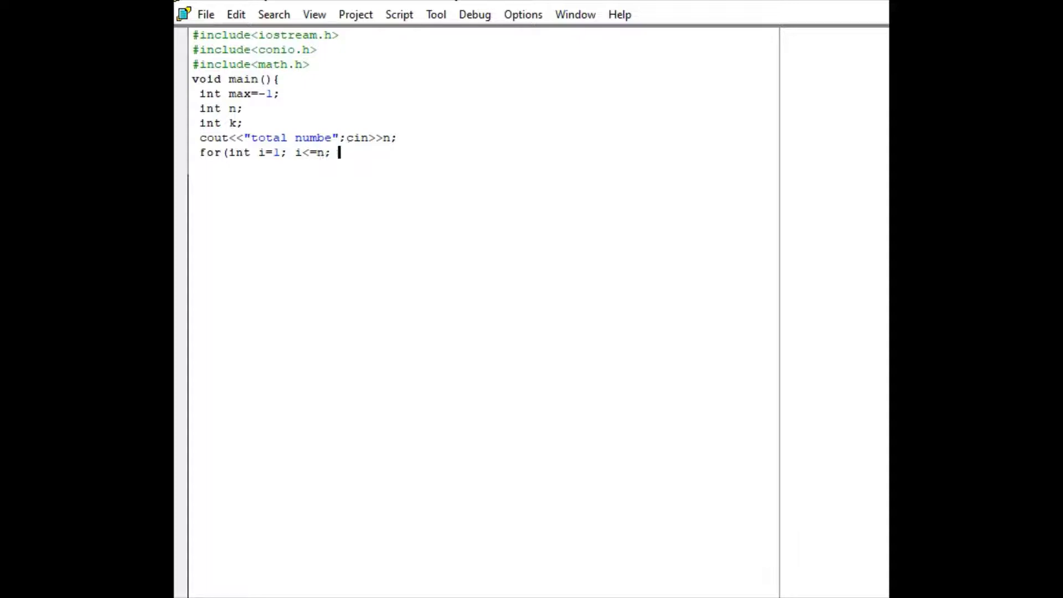
text(i++))
text({)
key(Return)
text(co)
text(ut<<)
text("nu)
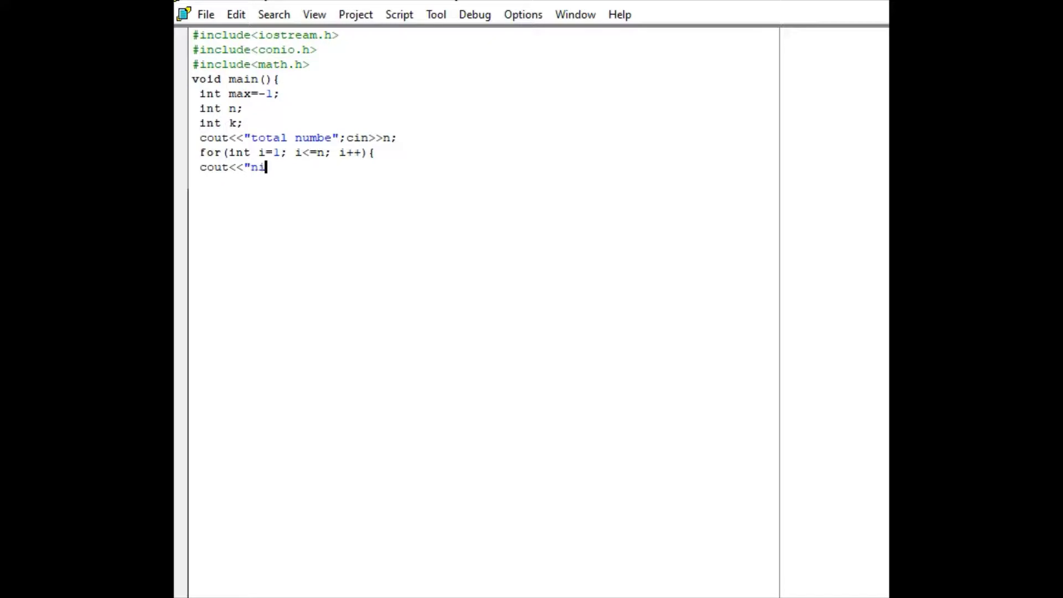
key(BackSpace)
text(umber)
text(";)
text(cin)
text(>>k;)
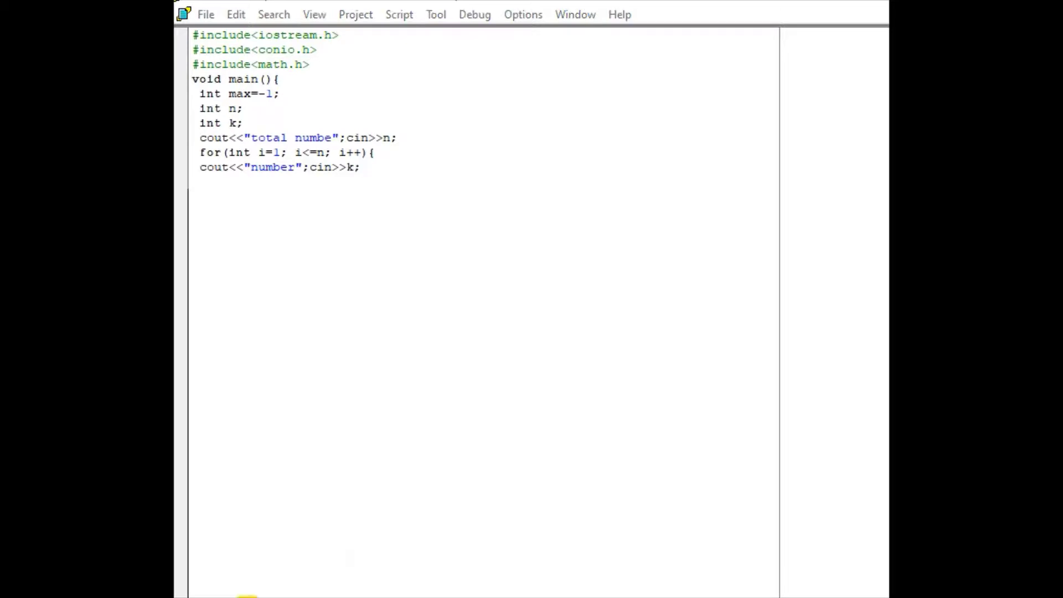
click(214, 181)
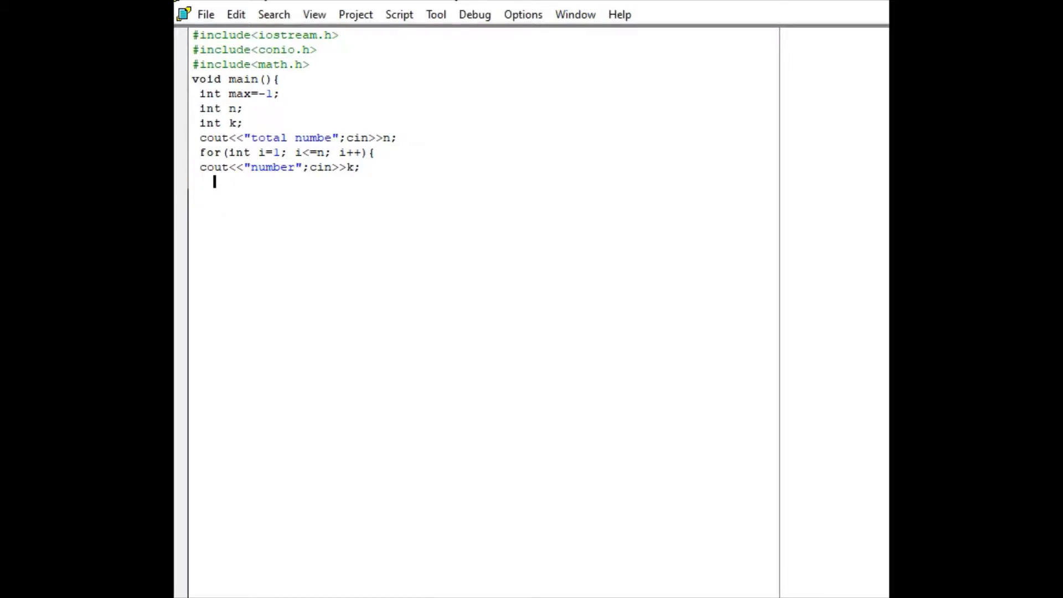
text(if)
text((k)
text(>max)
text())
key(Return)
text(max=k)
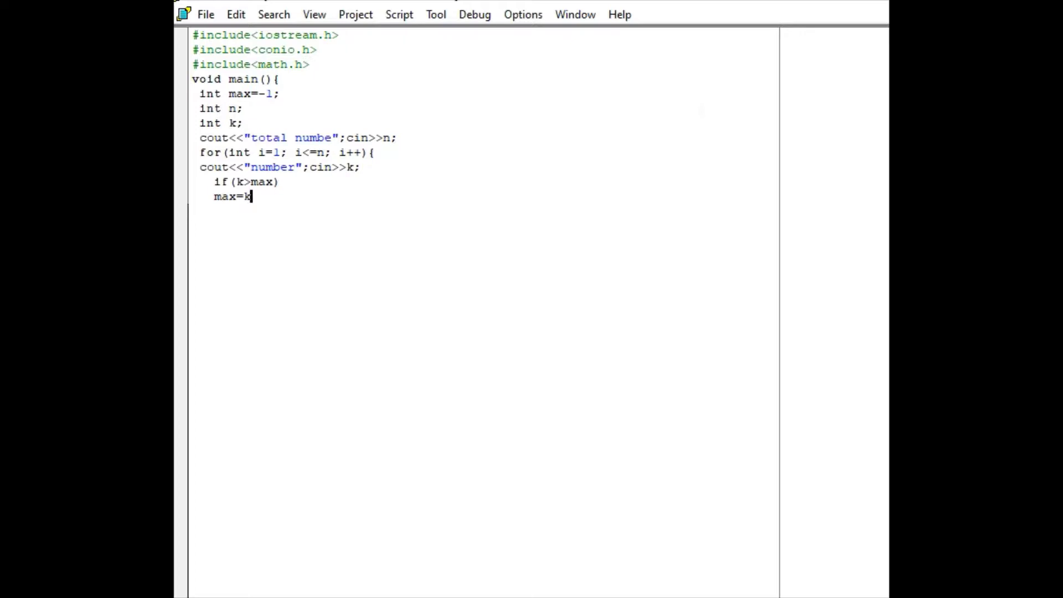
text(r)
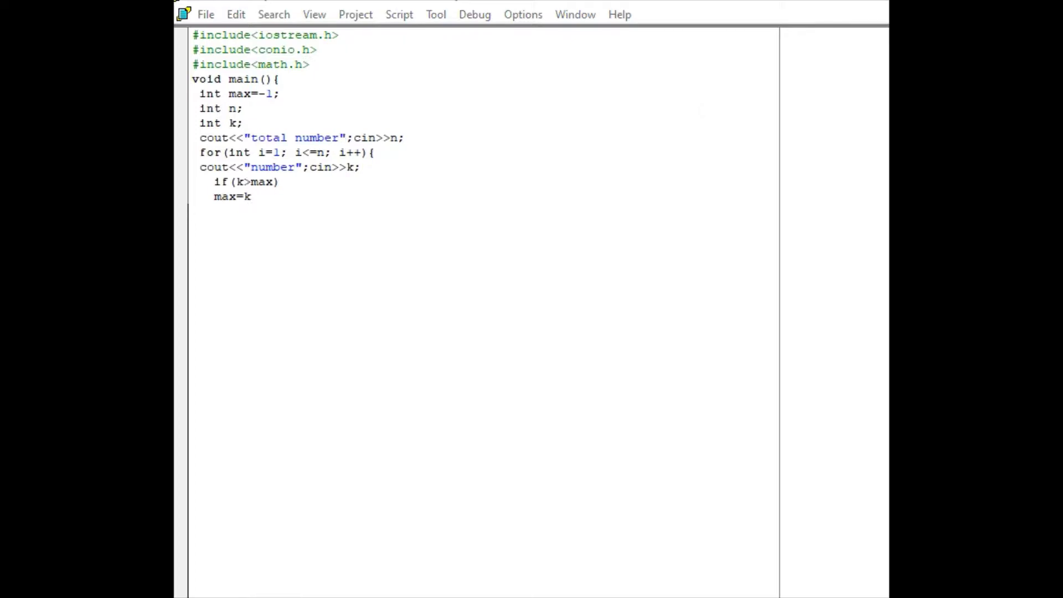
click(252, 196)
text(;})
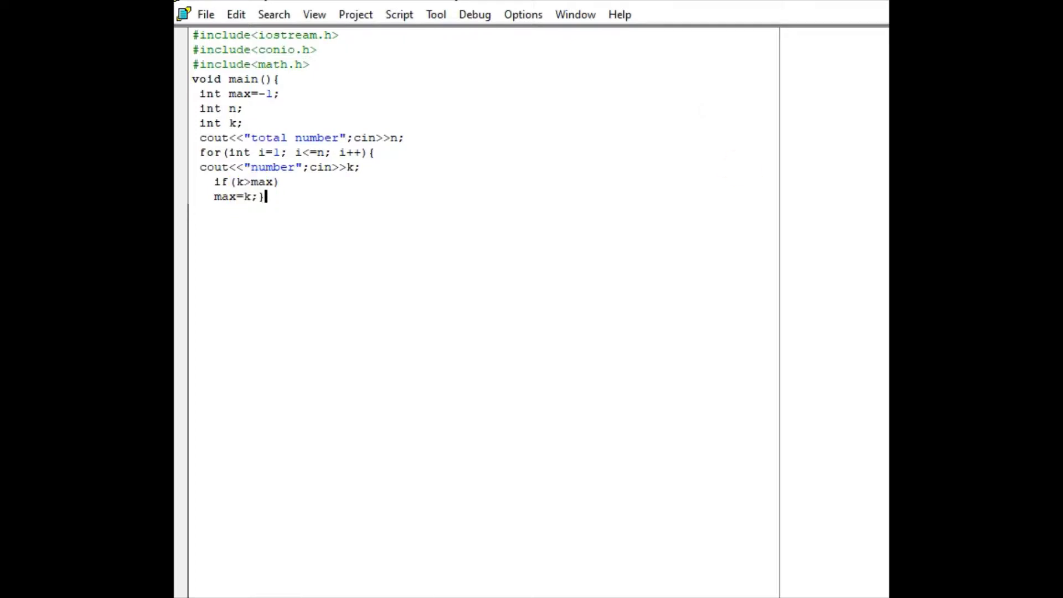
key(Return)
text(cout<<)
text("max )
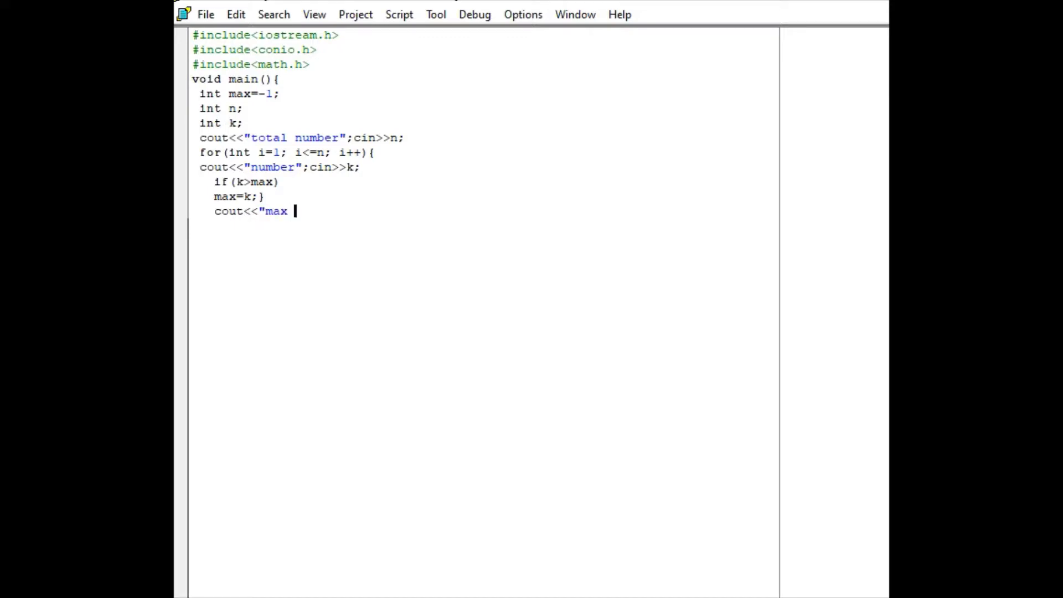
text(number)
text("<<)
text(max<<)
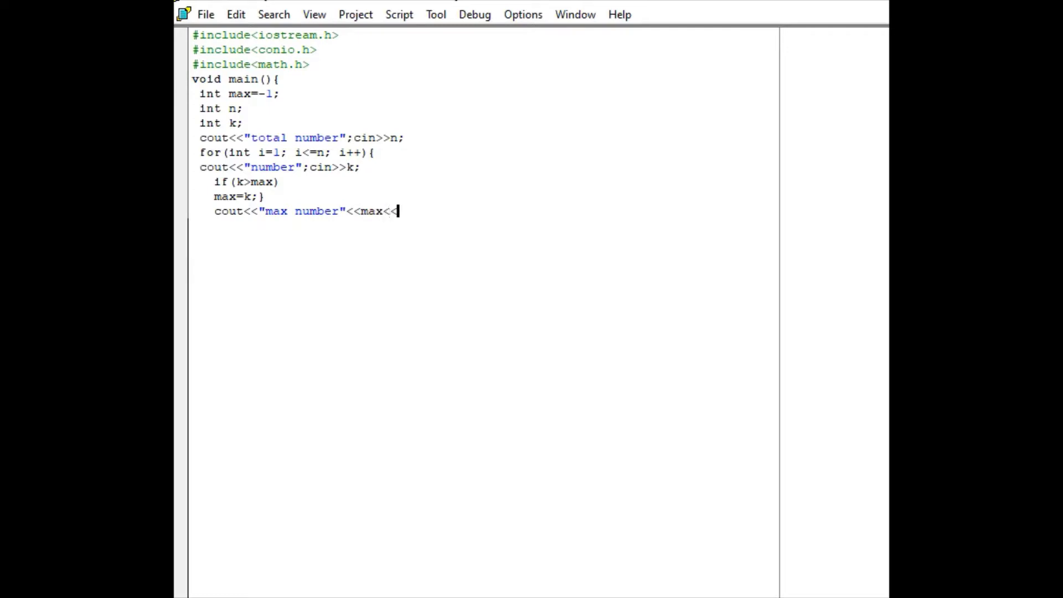
text(endl;)
key(Return)
text(g)
text(etch()
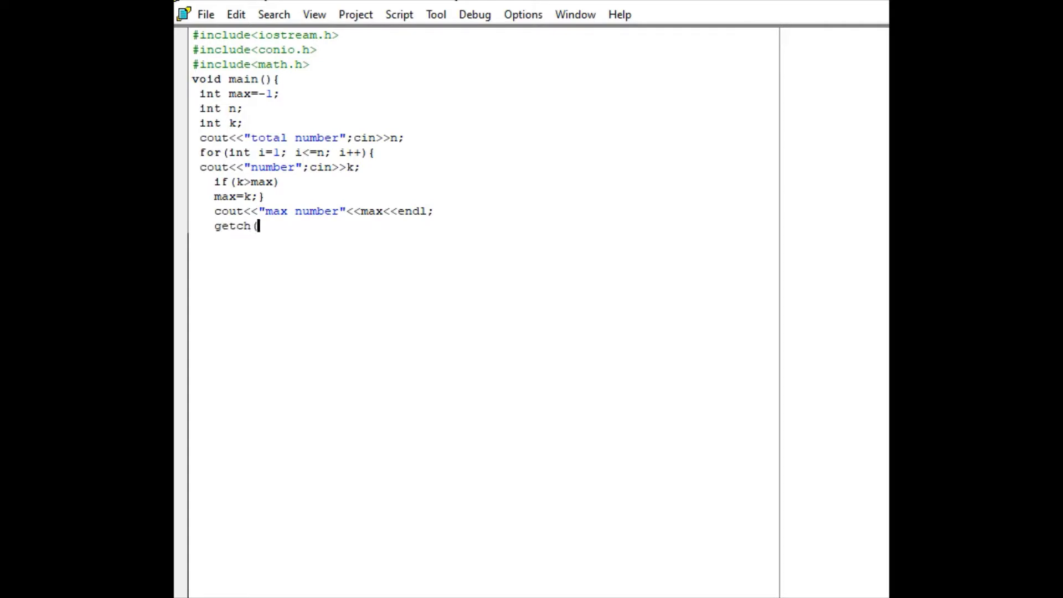
text();)
text(})
click(475, 15)
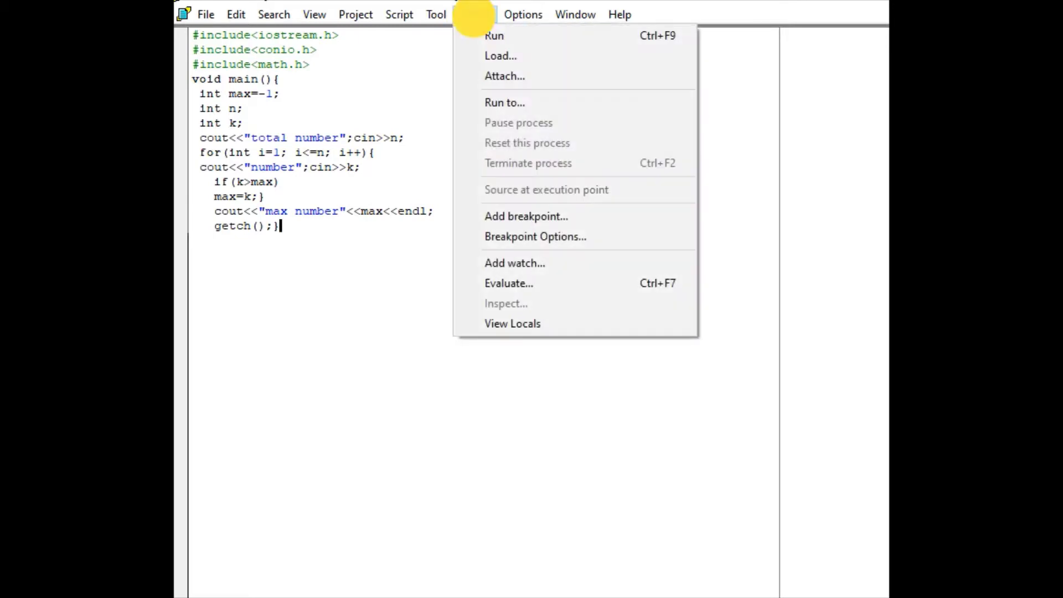
click(488, 38)
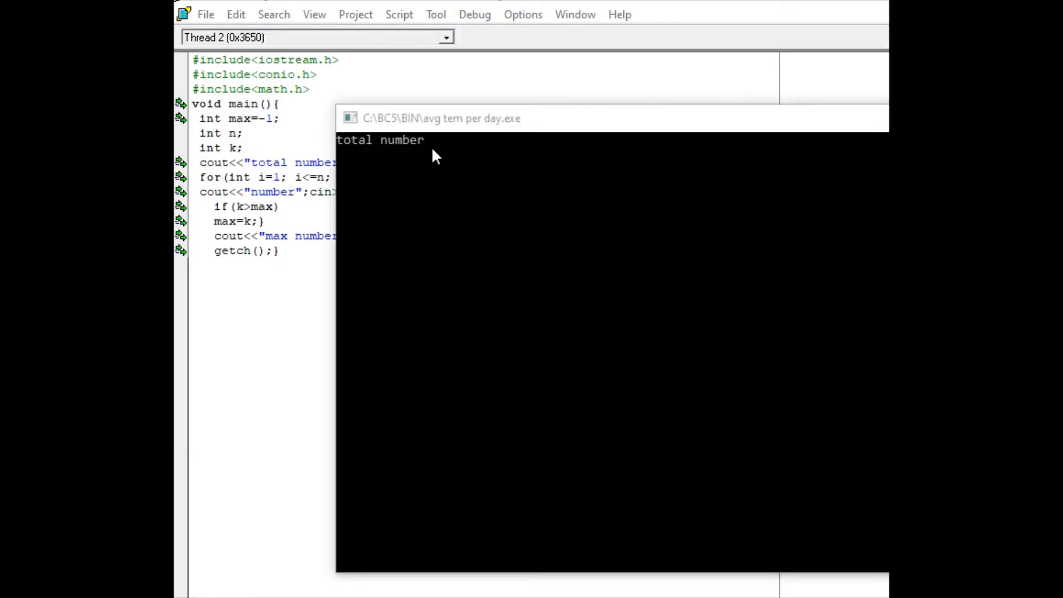
click(431, 136)
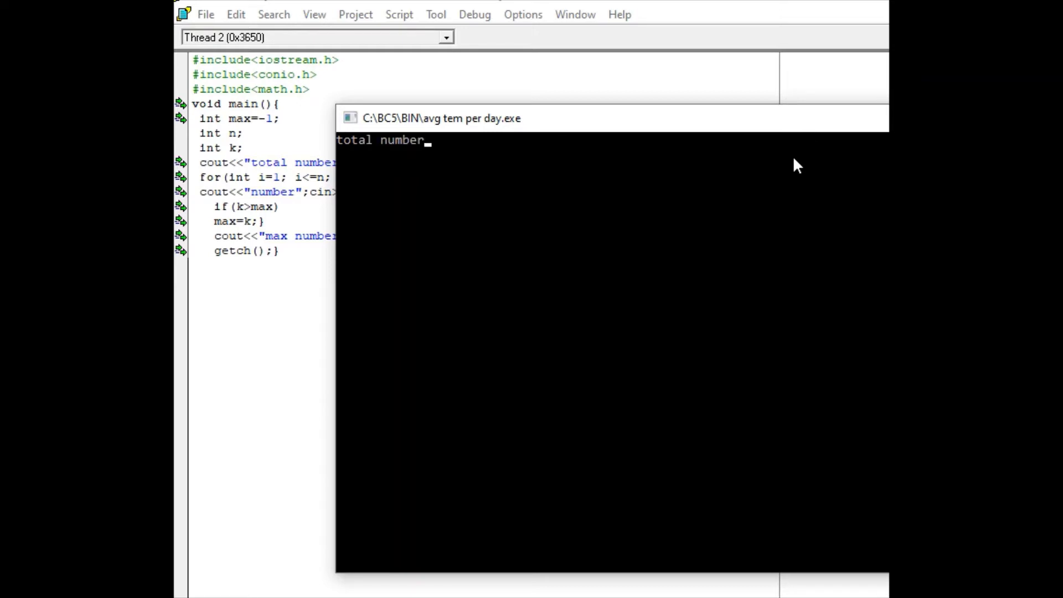
text( 5)
key(Return)
text(65 )
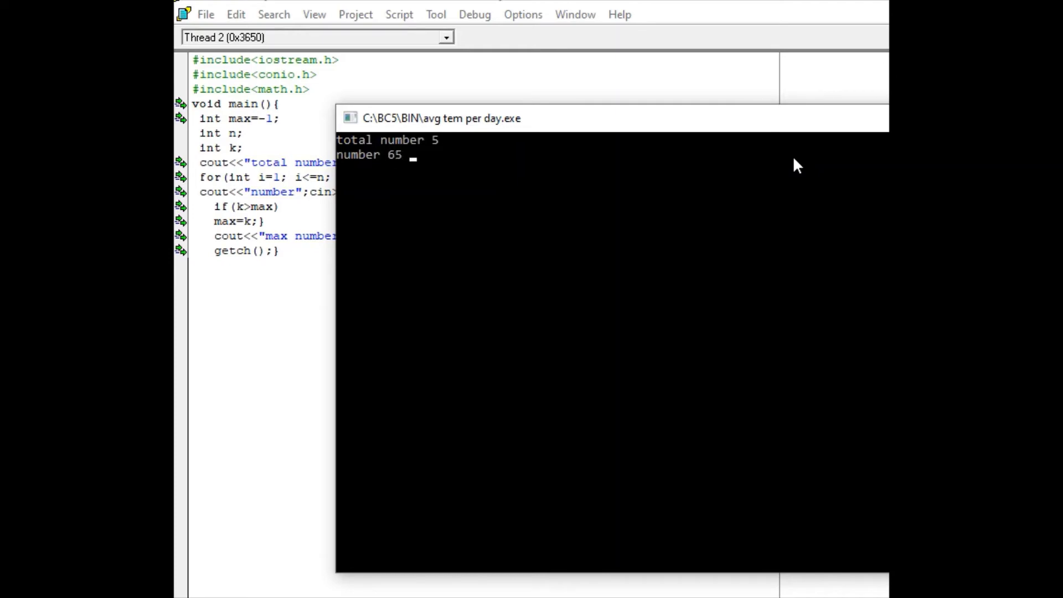
text(78)
text( 21 5)
text(4)
text( 7)
text(6)
key(Return)
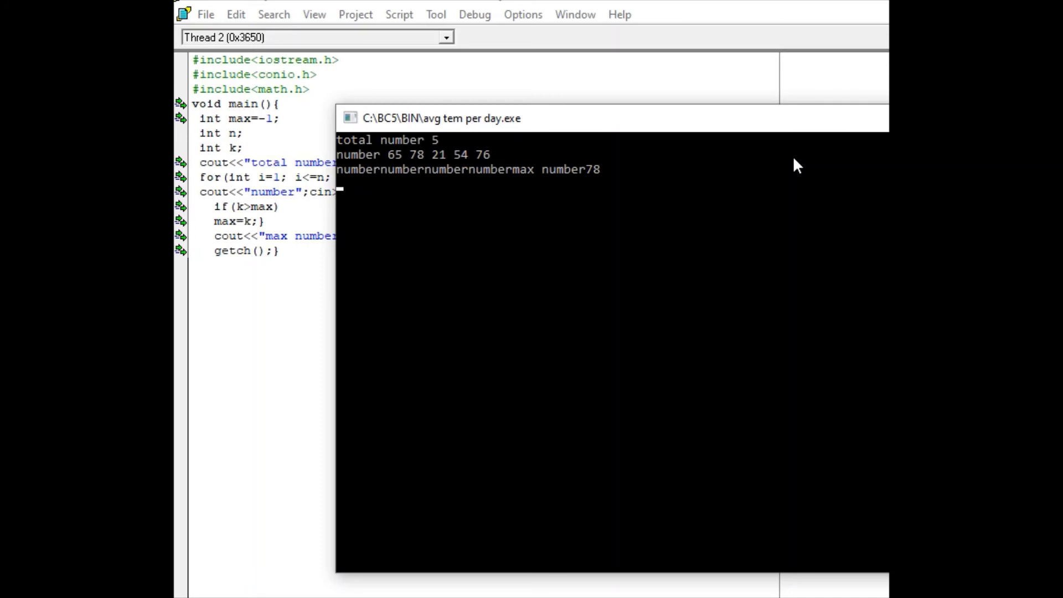